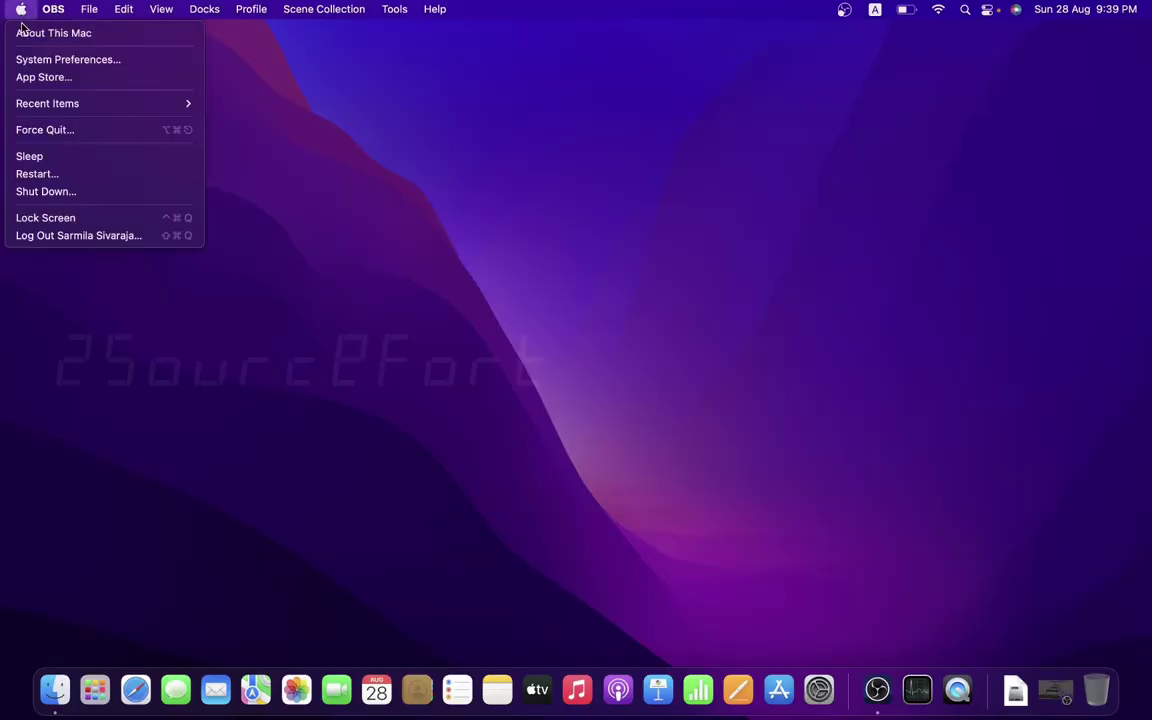
- Check the Mac's storage usage in About This Mac, then close the window
left_click(27, 33)
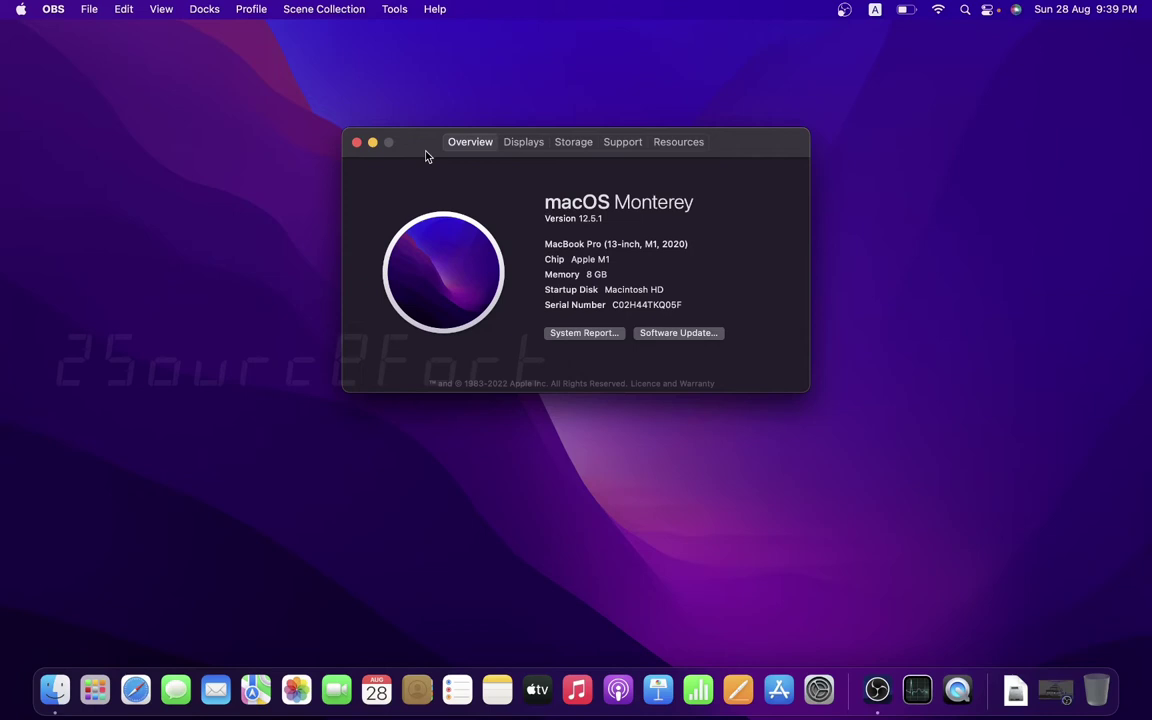
left_click(579, 143)
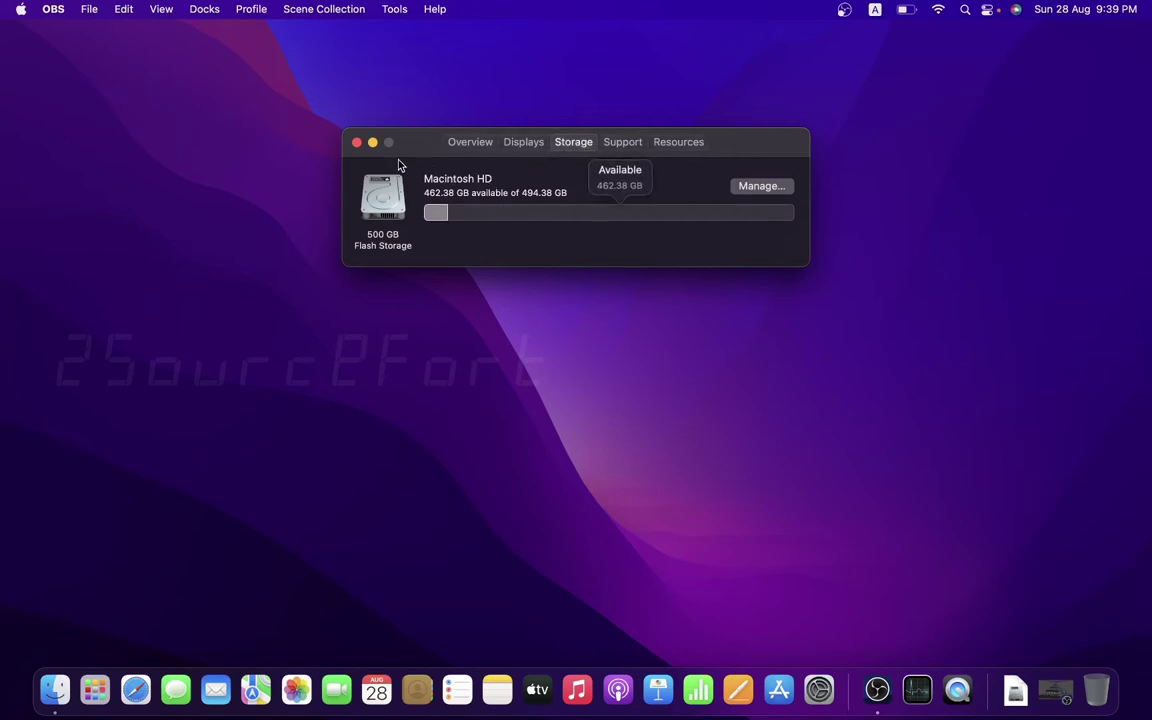
left_click(356, 143)
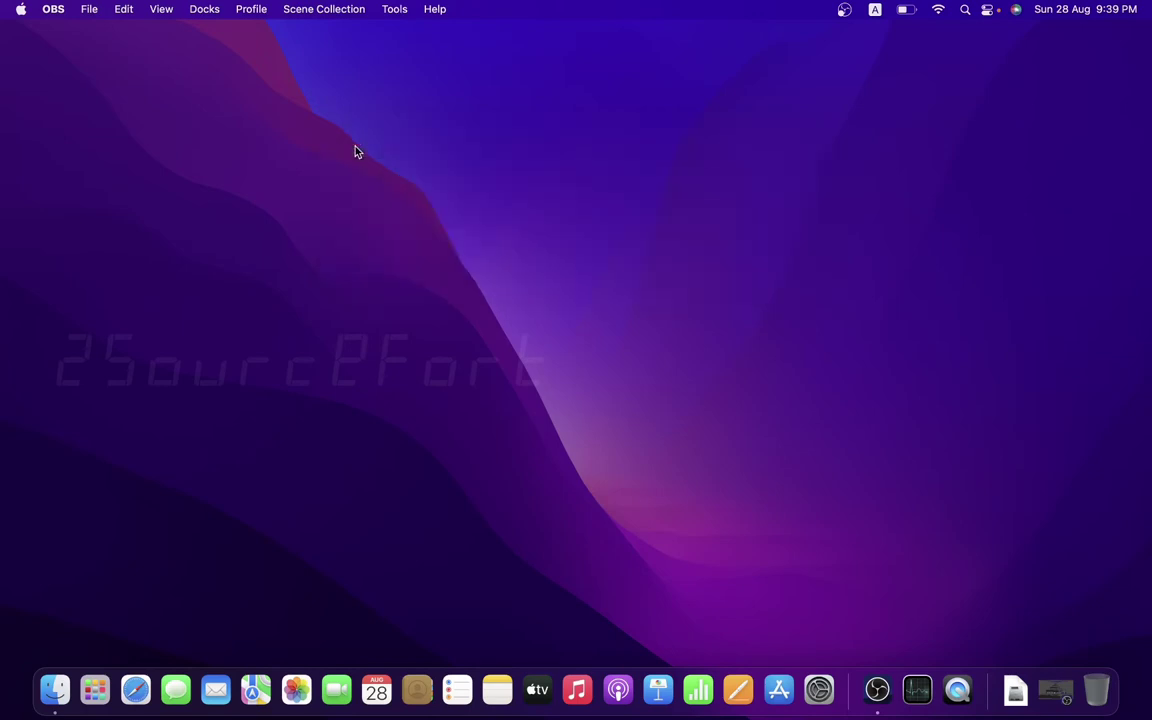
- Launch the App Store and start creating a new Apple ID from Sign In
left_click(777, 690)
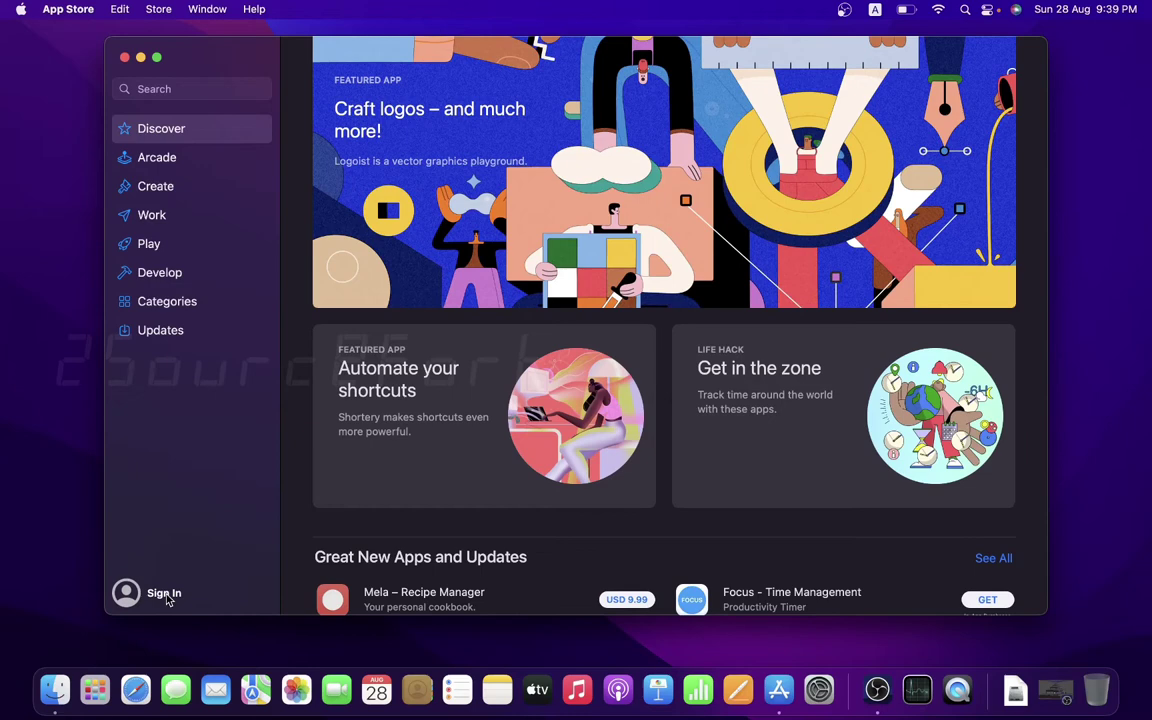
left_click(128, 595)
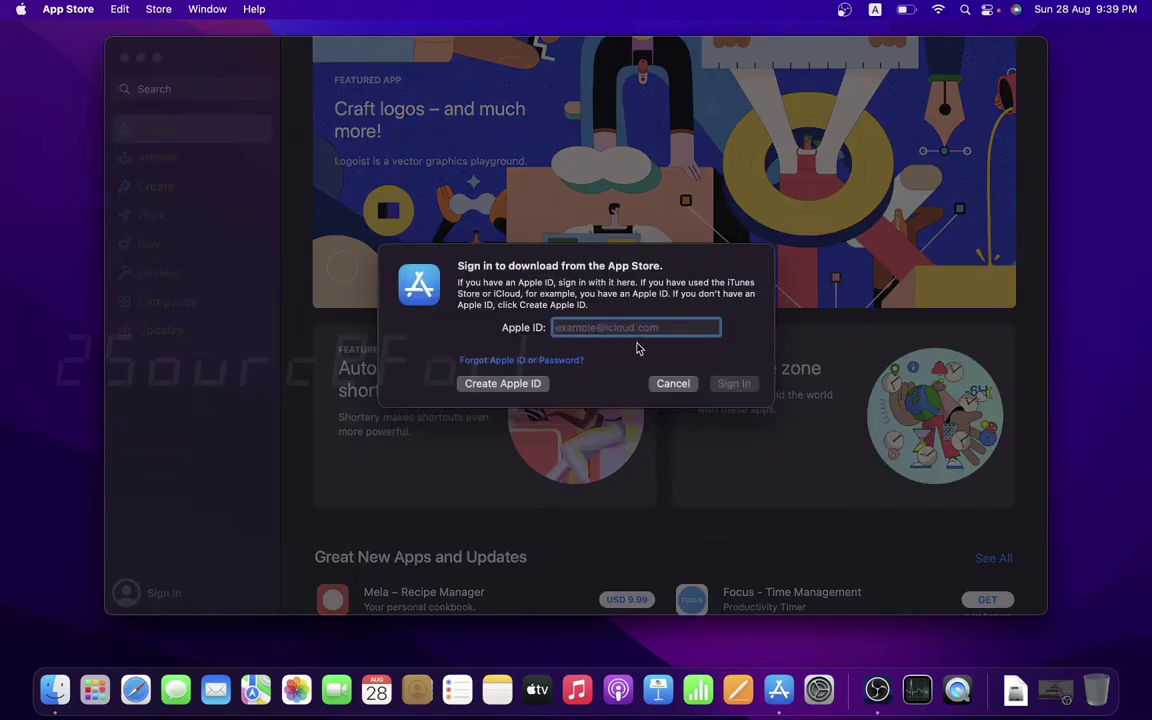
left_click(514, 392)
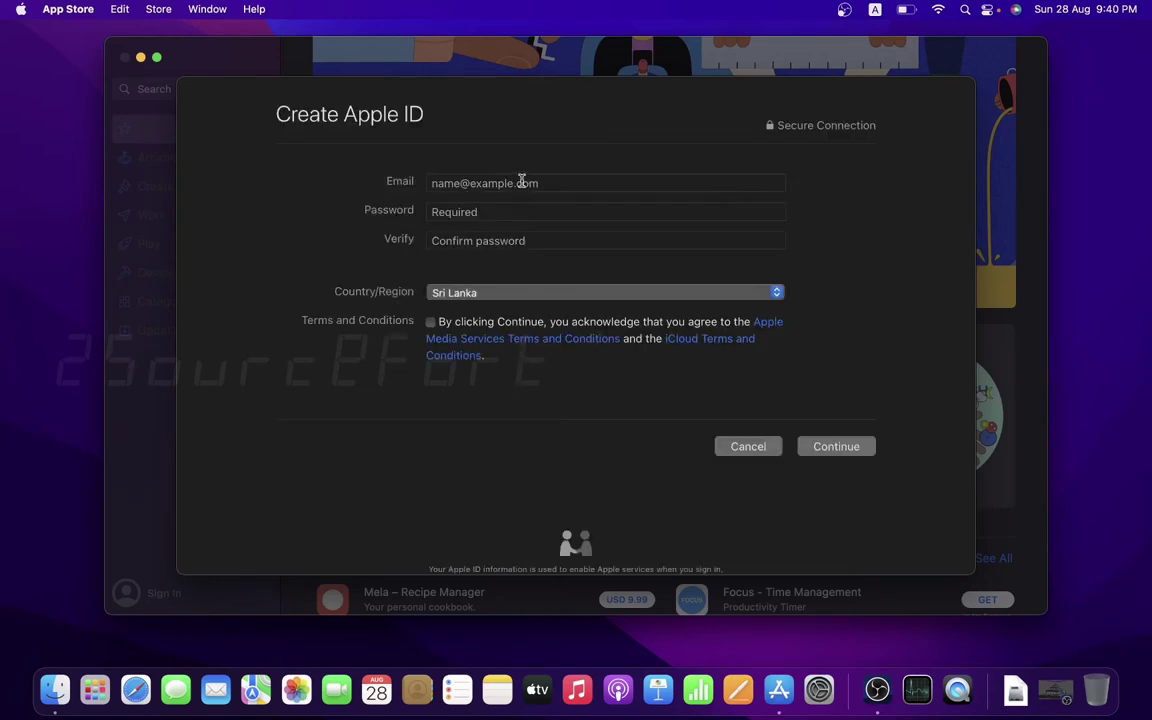
- Enter the account's e-mail and a password with its confirmation, accept the Terms and Conditions, and continue
left_click(521, 181)
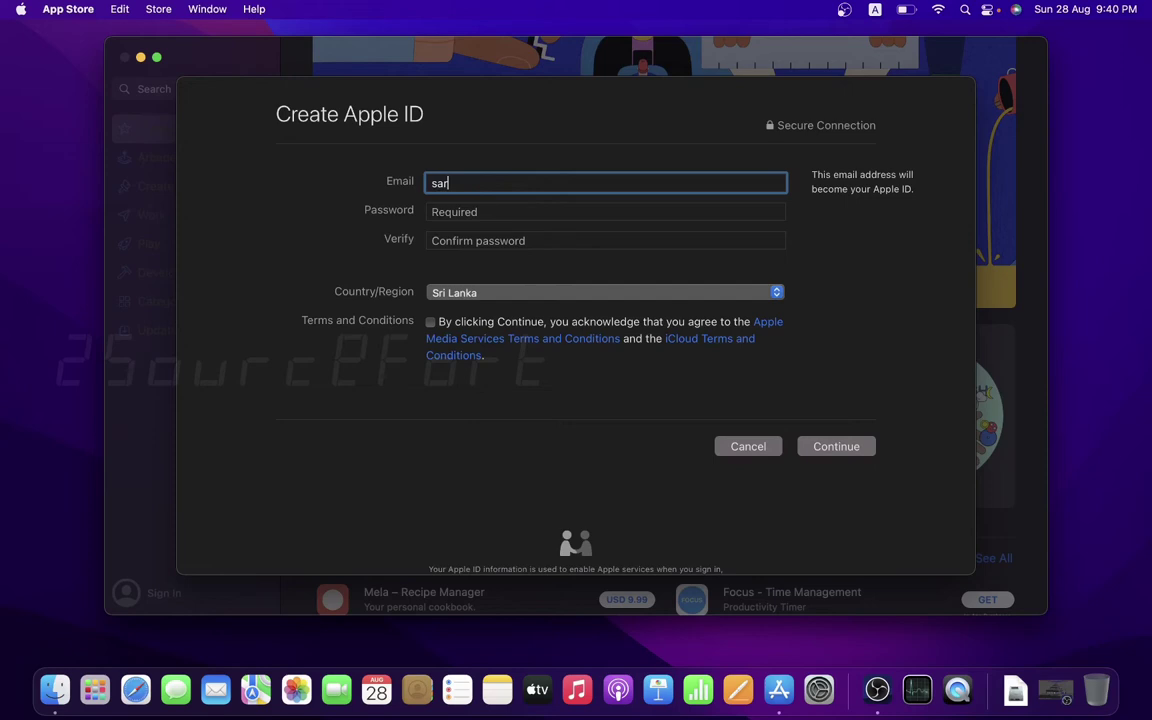
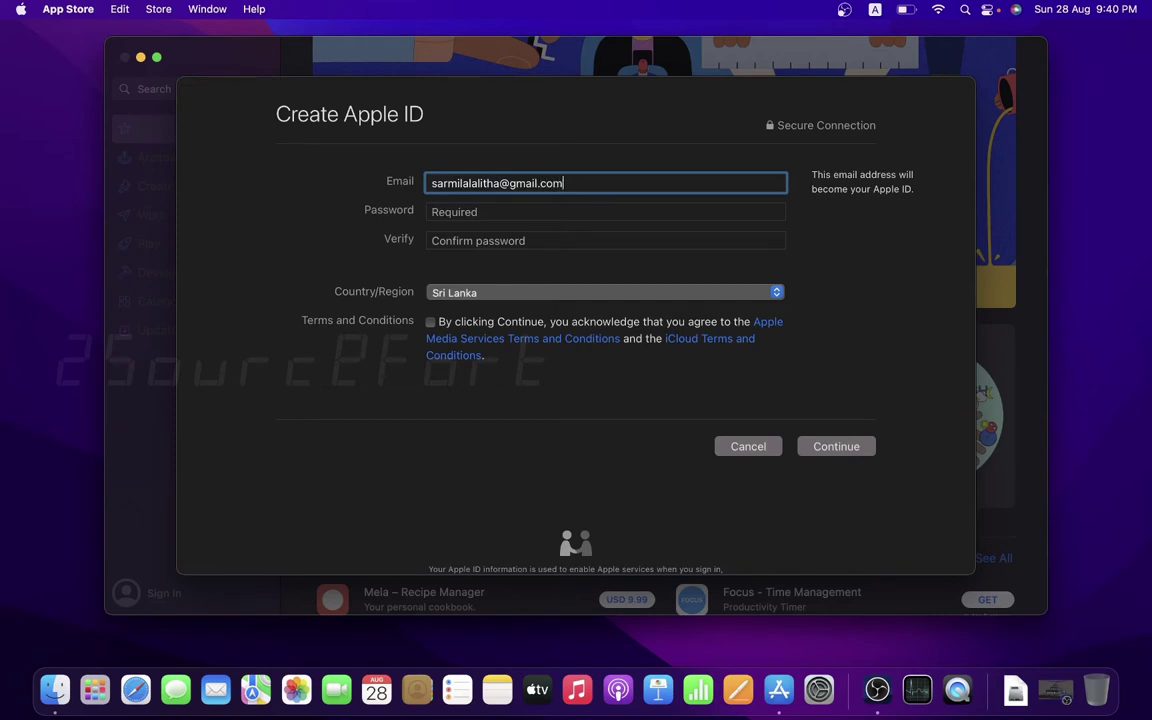
key("Tab")
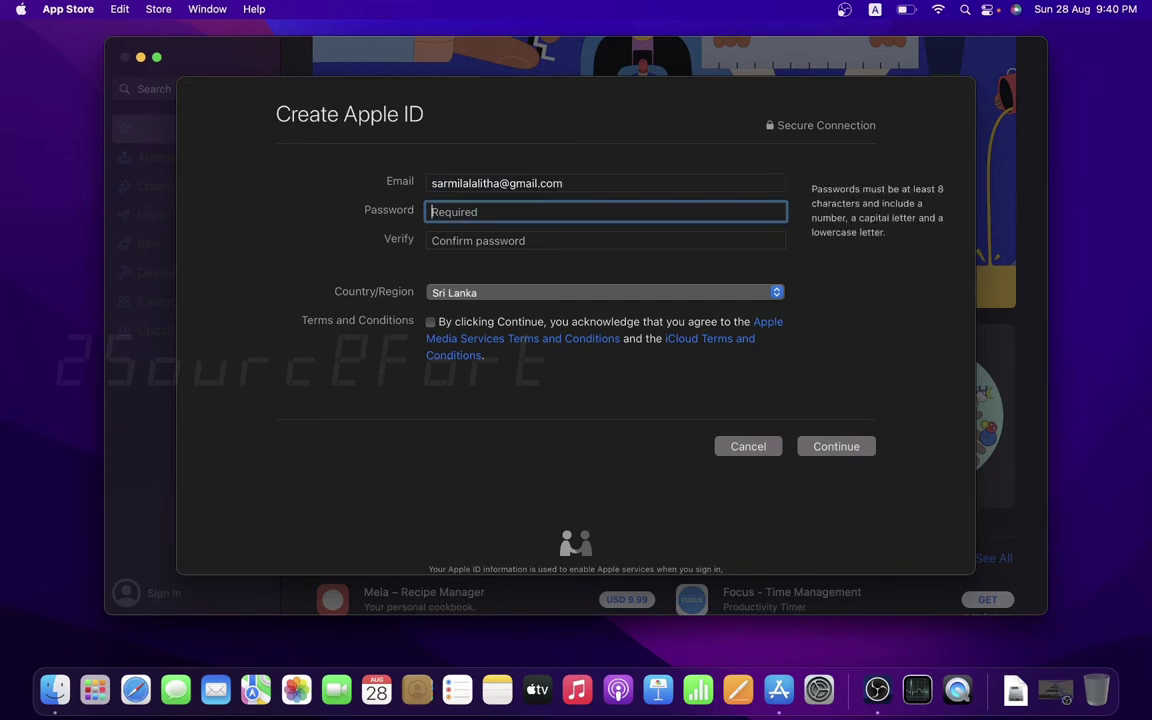
type("••••••")
key("BackSpace")
key("BackSpace")
key("BackSpace")
key("BackSpace")
key("BackSpace")
key("BackSpace")
type("••••••••••••")
key("Tab")
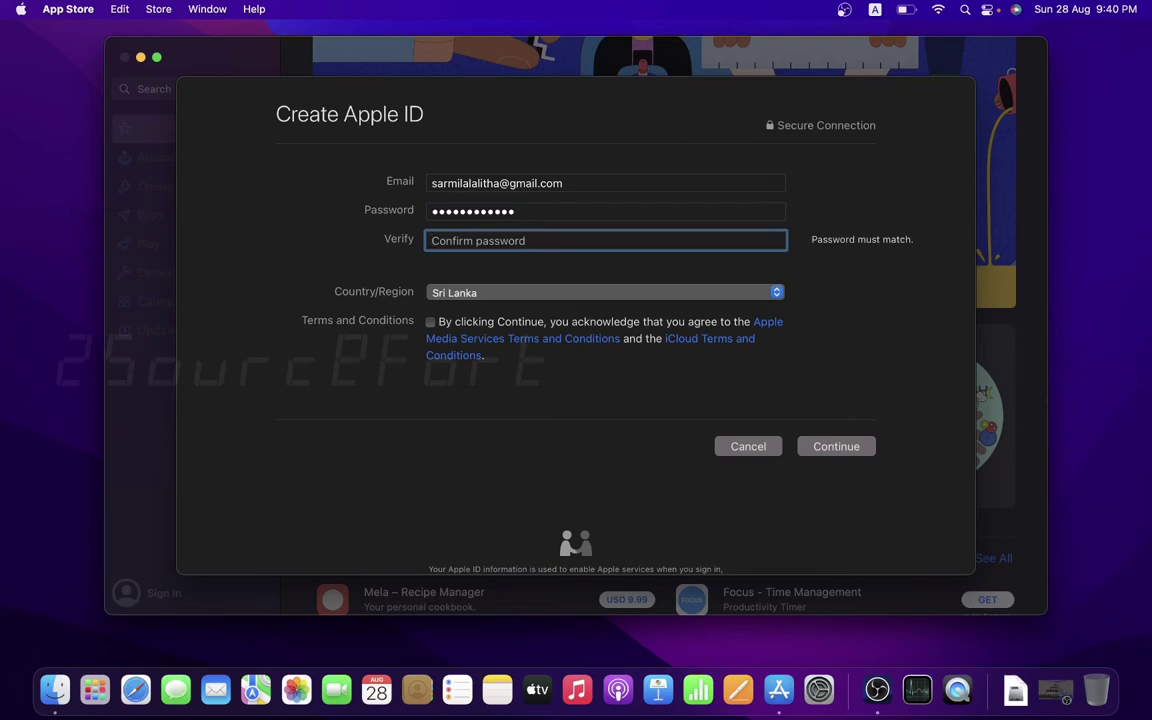
type("••••••••••••")
left_click(430, 324)
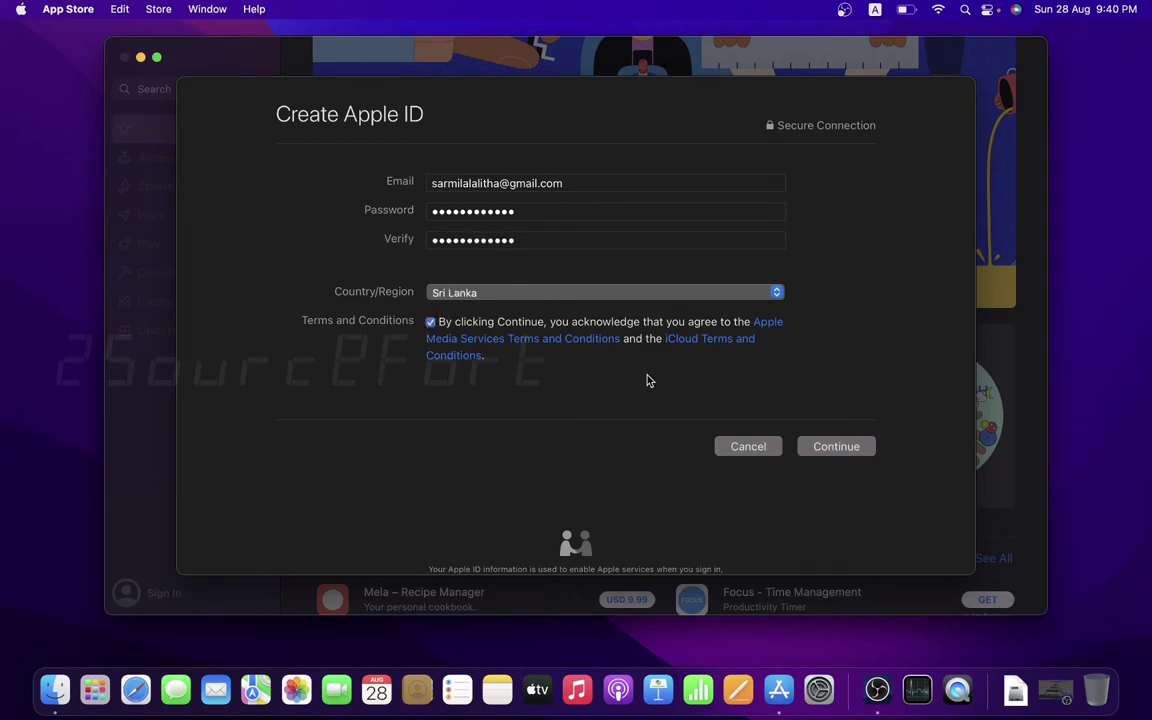
left_click(827, 455)
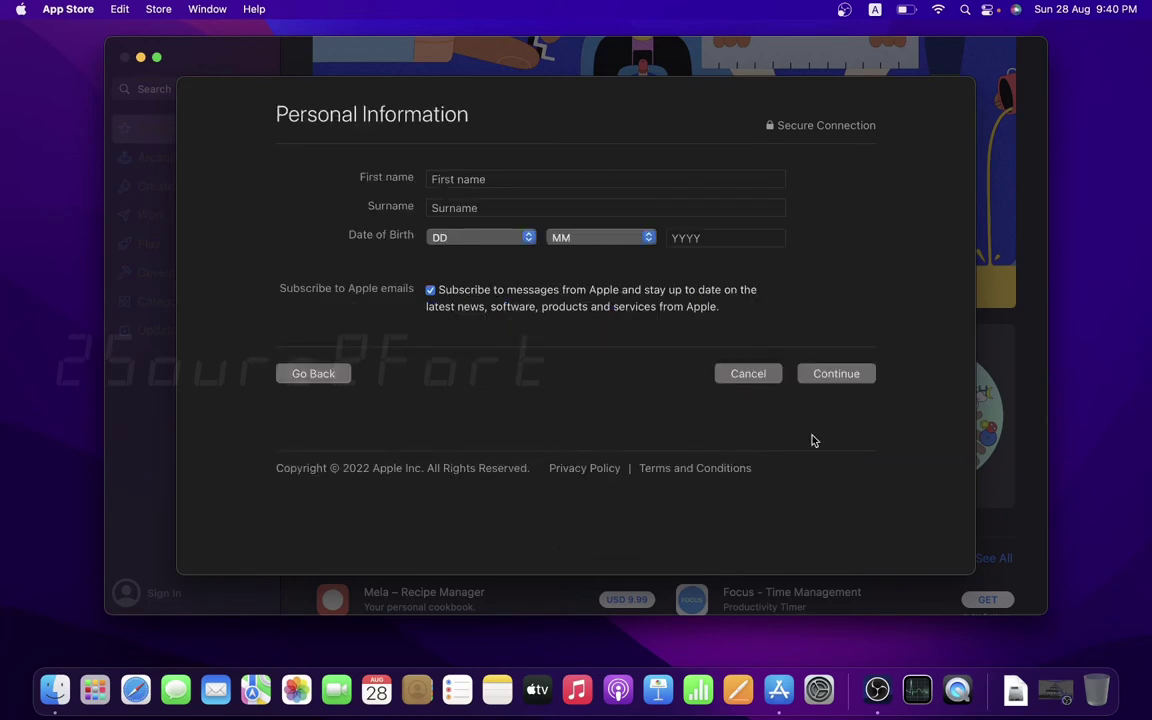
- Fill in the first name, surname and date of birth, then continue to billing
left_click(594, 176)
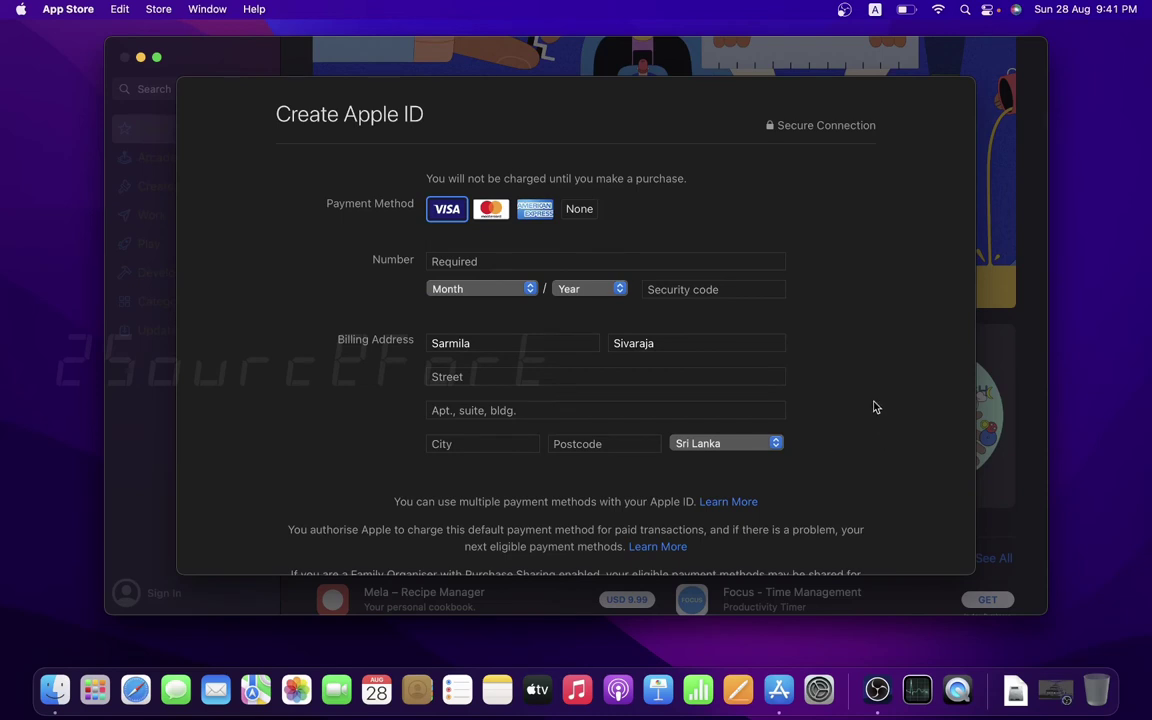
- Choose None as the payment method, complete the billing address, and continue
left_click(586, 211)
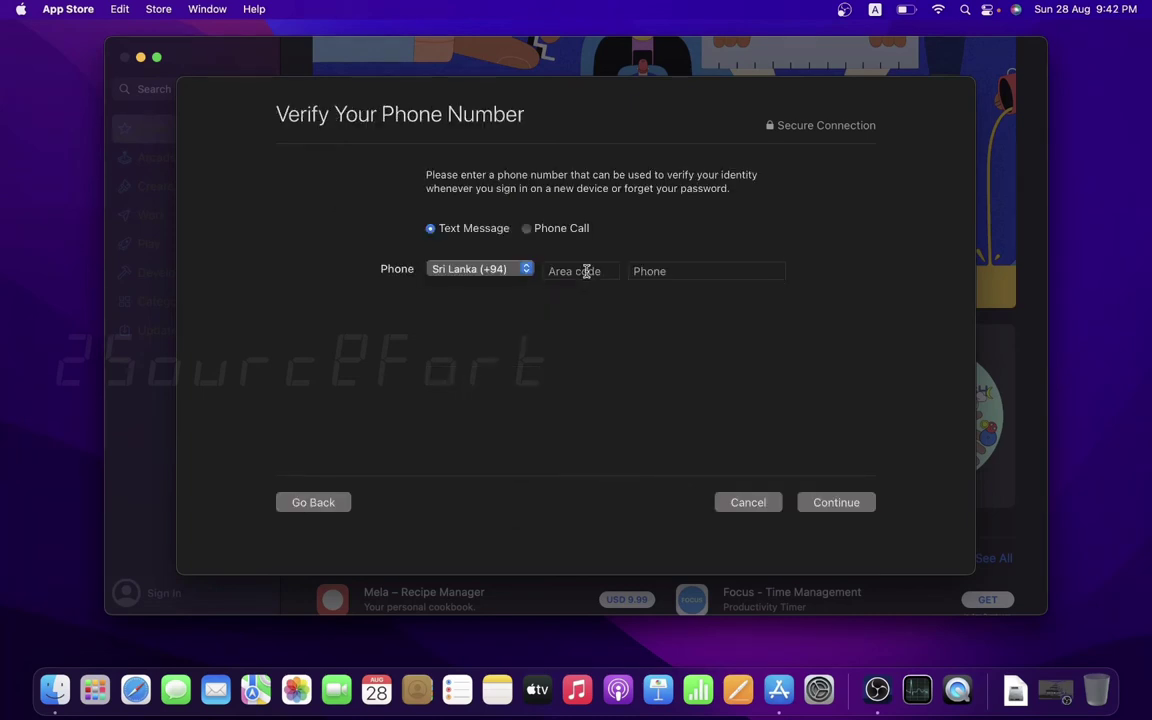
- Enter the phone number for Sri Lanka (+94) and complete the phone verification
left_click(652, 271)
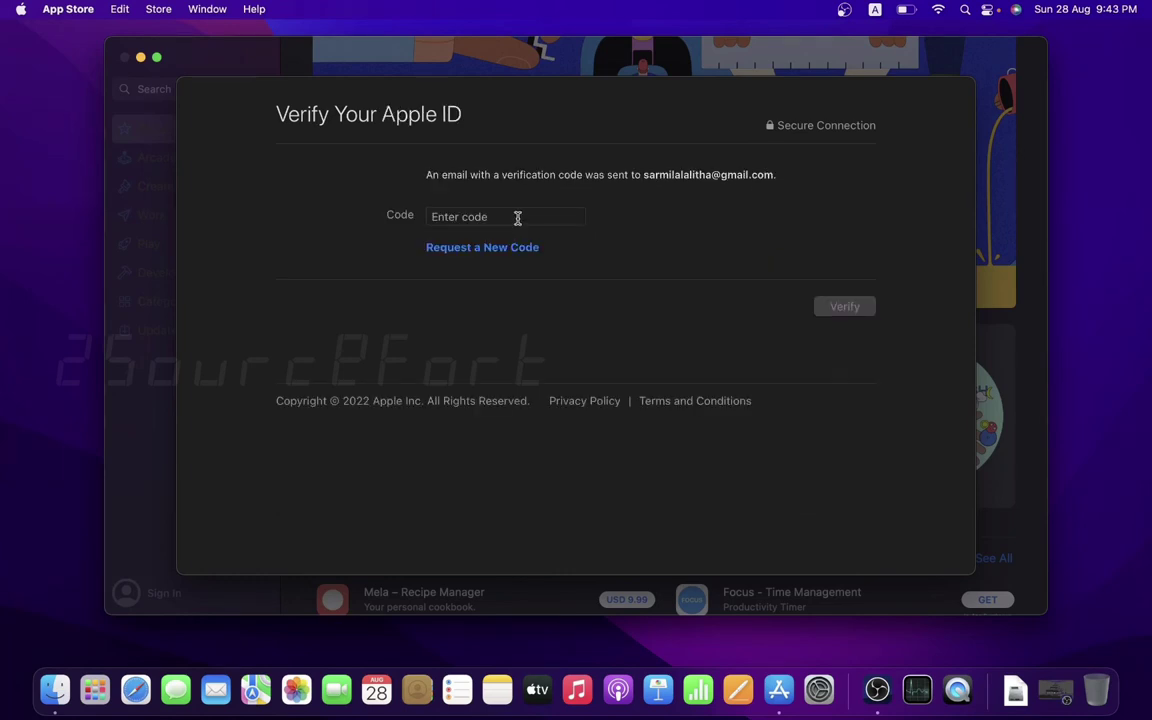
- Enter the e-mailed verification code and verify the new Apple ID
left_click(517, 217)
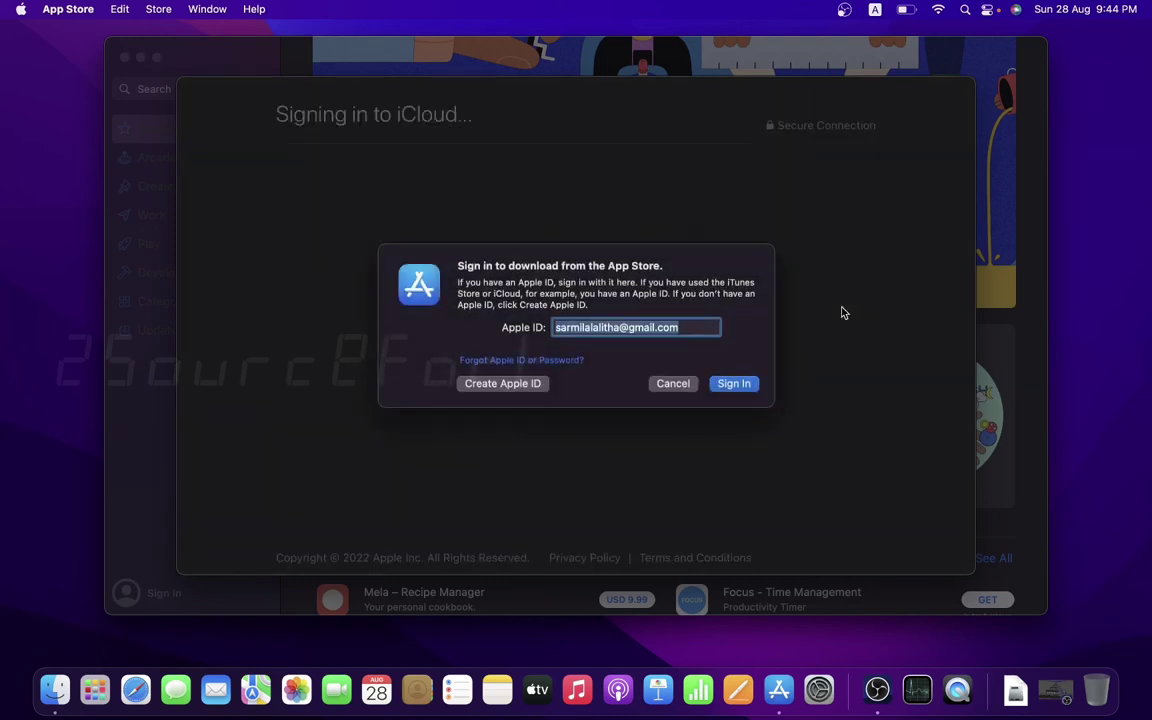
- Sign in to the App Store by entering the new Apple ID's password
left_click(735, 386)
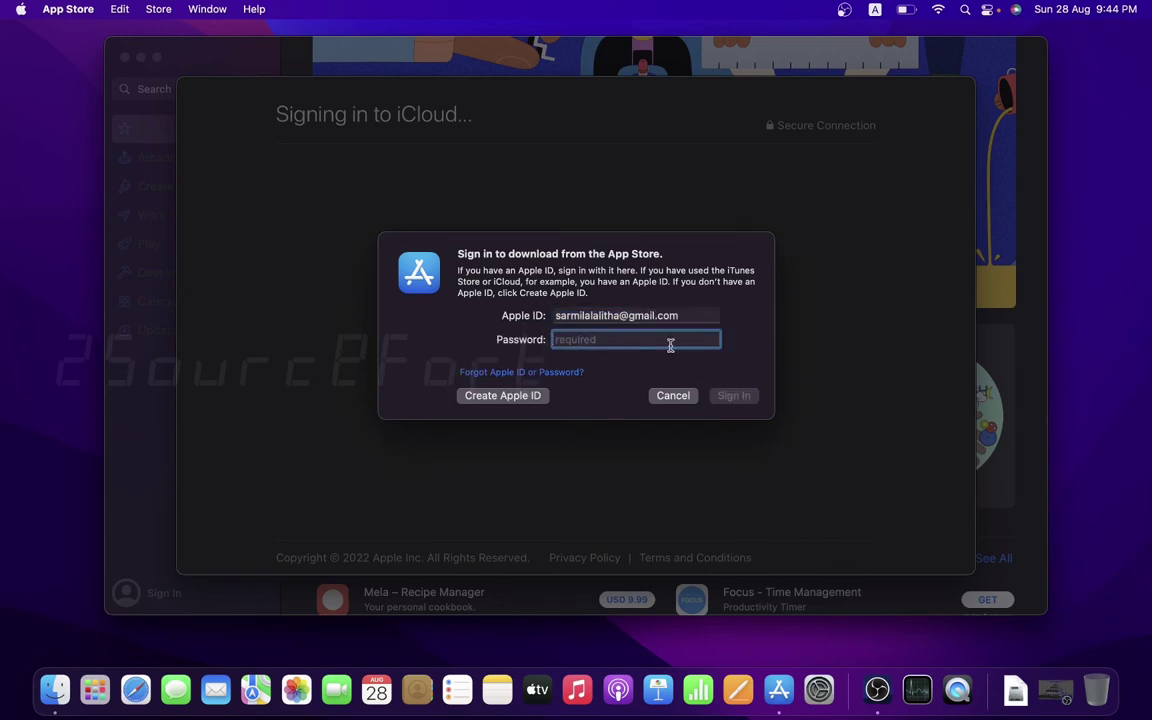
type("a")
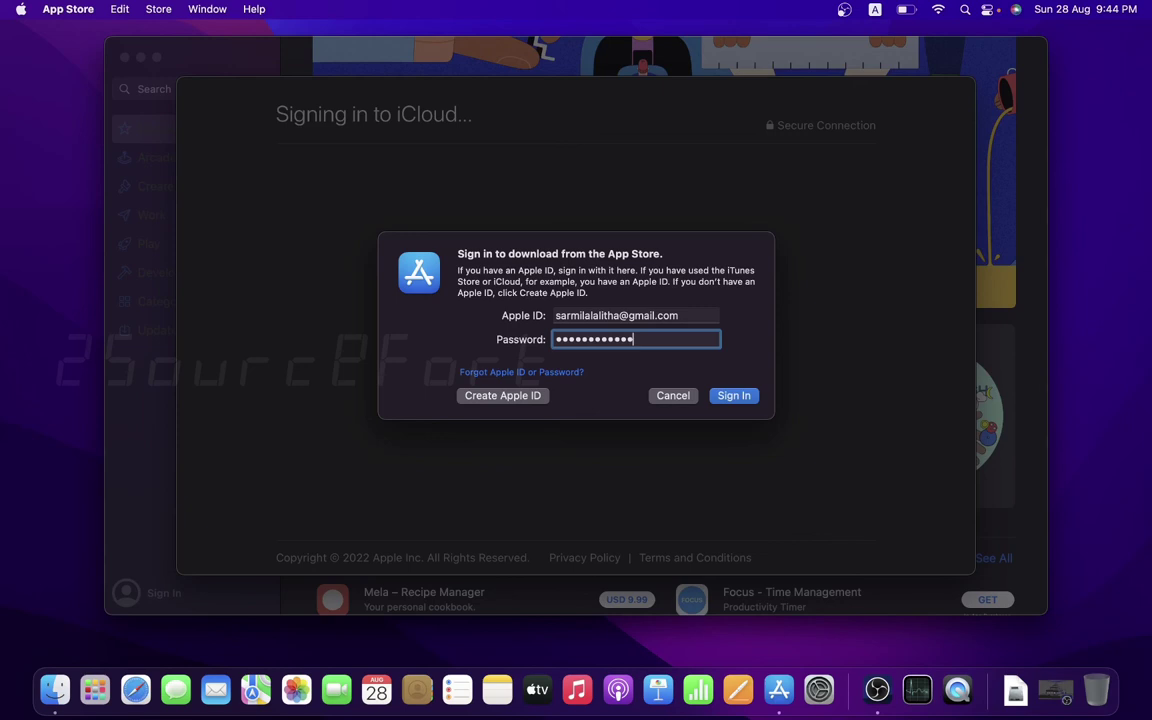
key("BackSpace")
type("•")
key("Return")
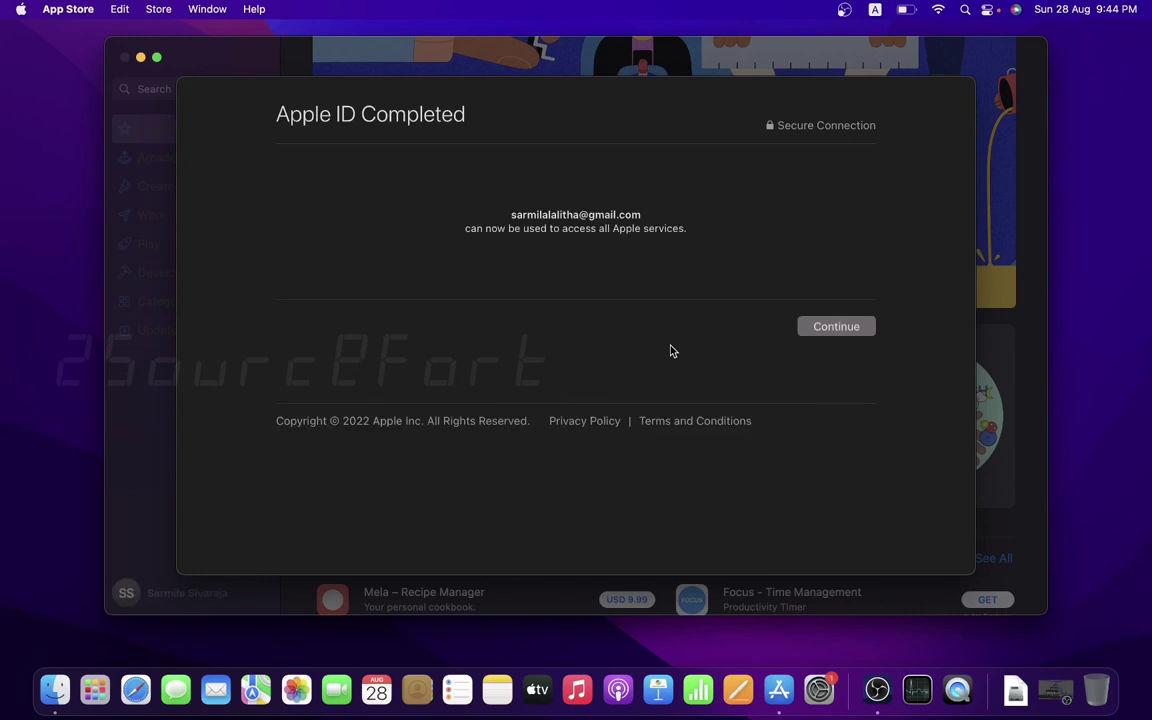
- Dismiss the Apple ID Completed notice and view the signed-in user's Account page
left_click(822, 331)
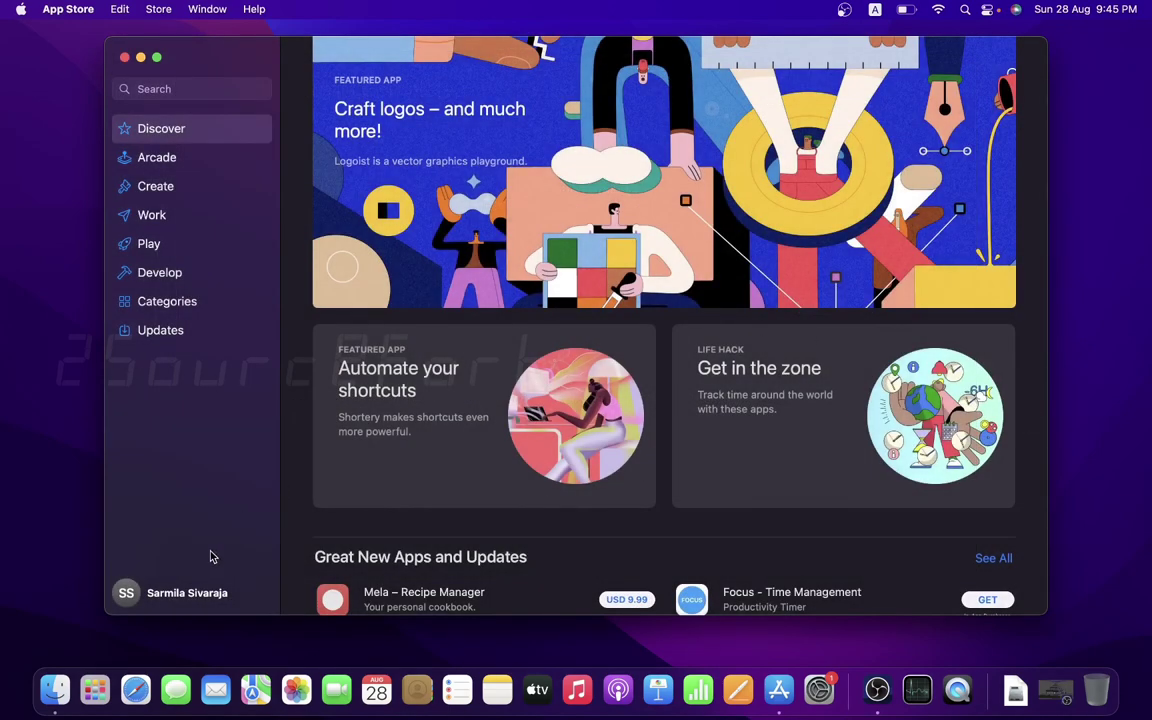
left_click(190, 593)
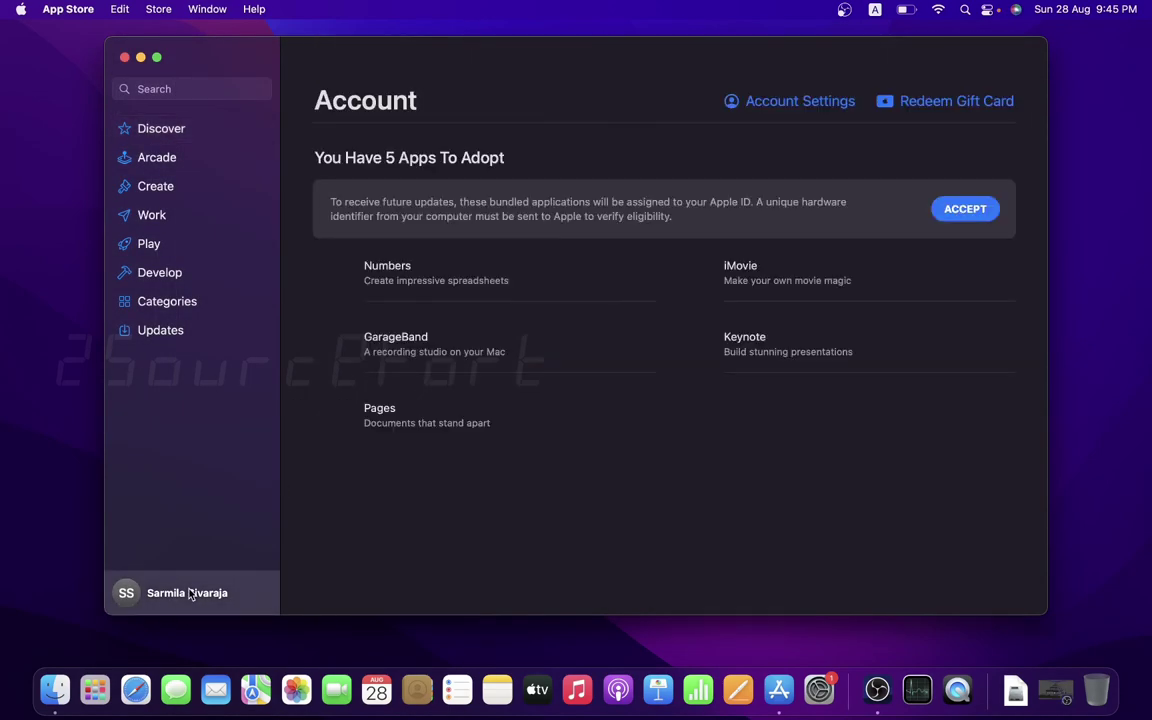